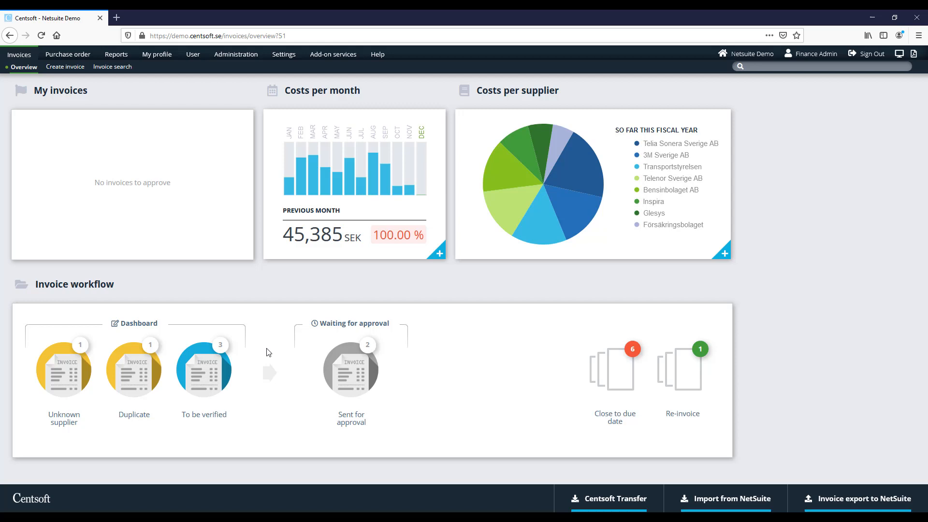
Open the to-be-verified invoices and code the BBG Design Studio invoice line to account 6050 (Contributions)
left_click(202, 372)
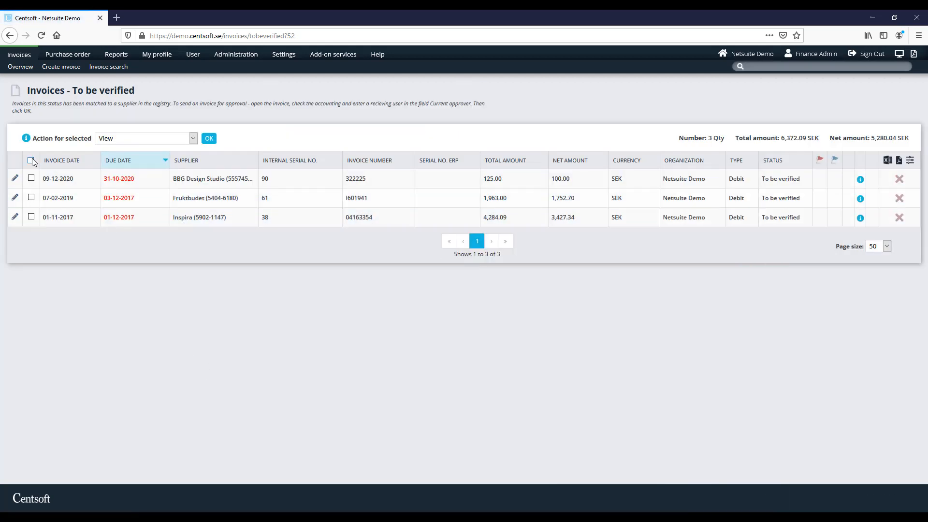
left_click(209, 138)
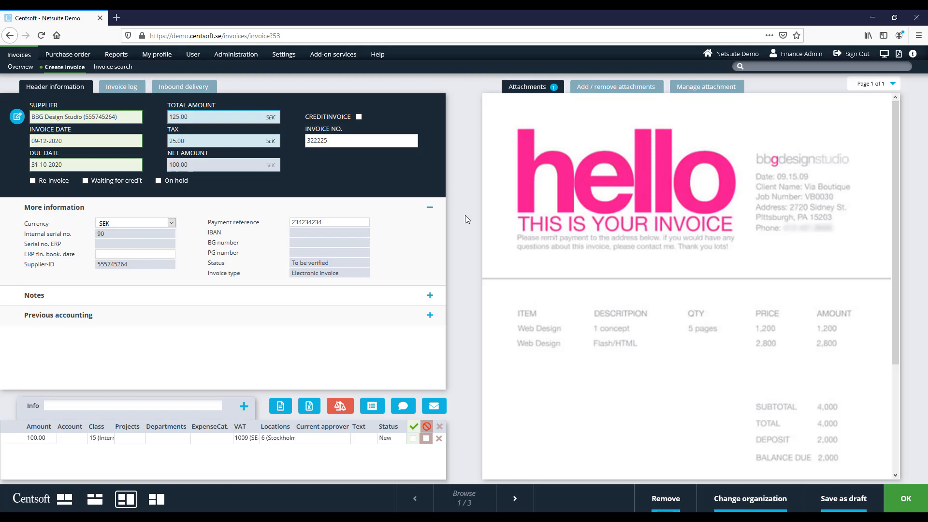
left_click(69, 438)
type("con")
key("BackSpace")
key("BackSpace")
key("BackSpace")
type("6050")
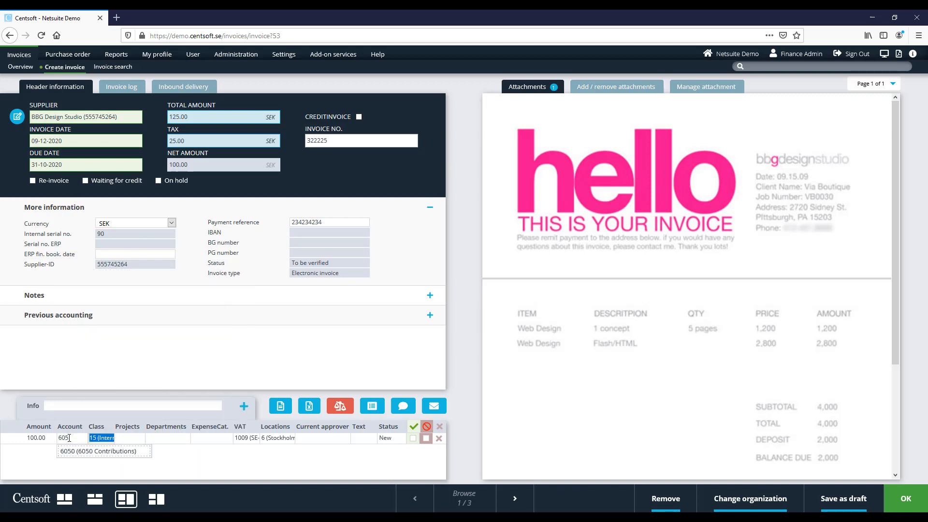
key("Tab")
Set the department of the BBG Design Studio accounting line to 11 (Engineering)
key("Tab")
key("Tab")
type("eng")
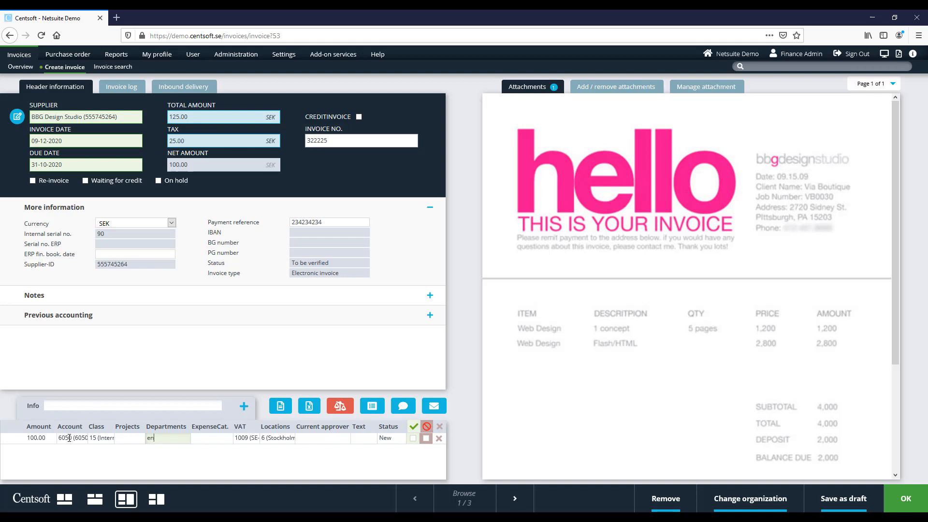
key("Tab")
Assign the current approver on the accounting line, send the invoice for approval and return to the overview
key("Tab")
key("Tab")
key("Tab")
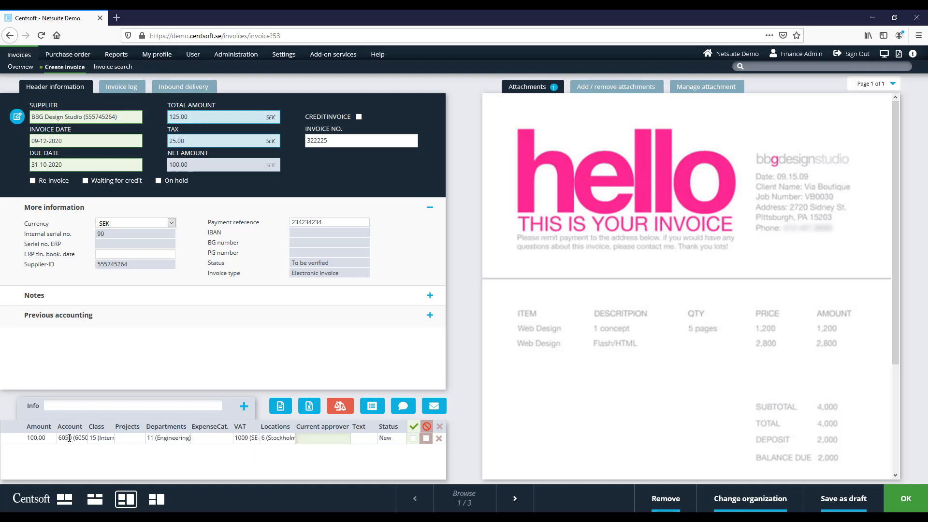
type("wi")
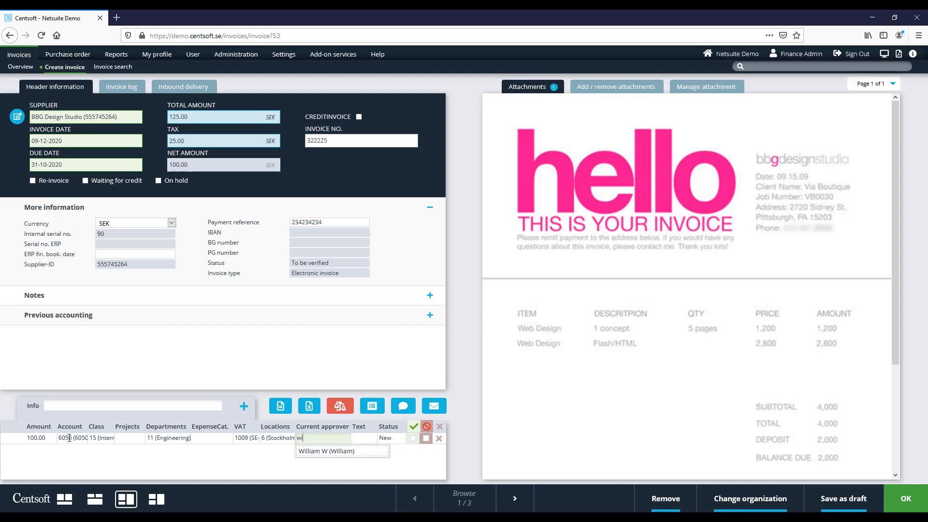
key("Tab")
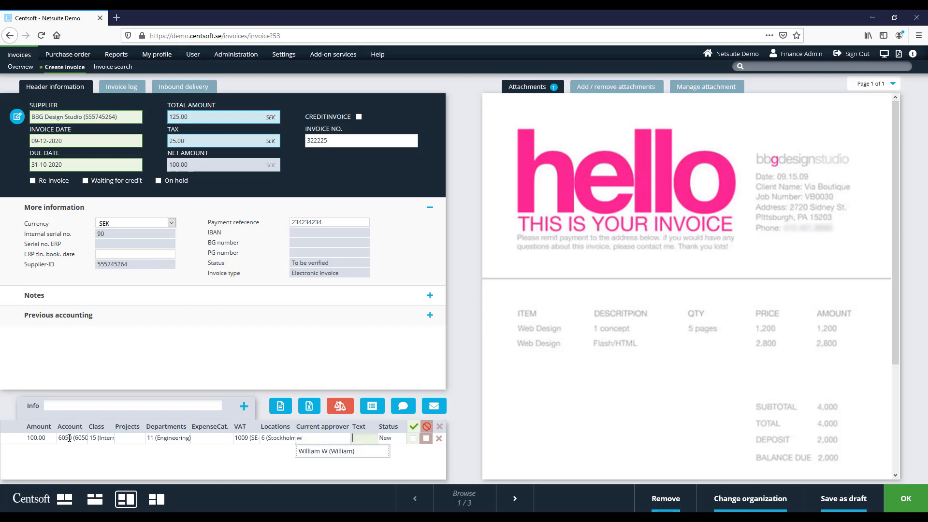
key("Tab")
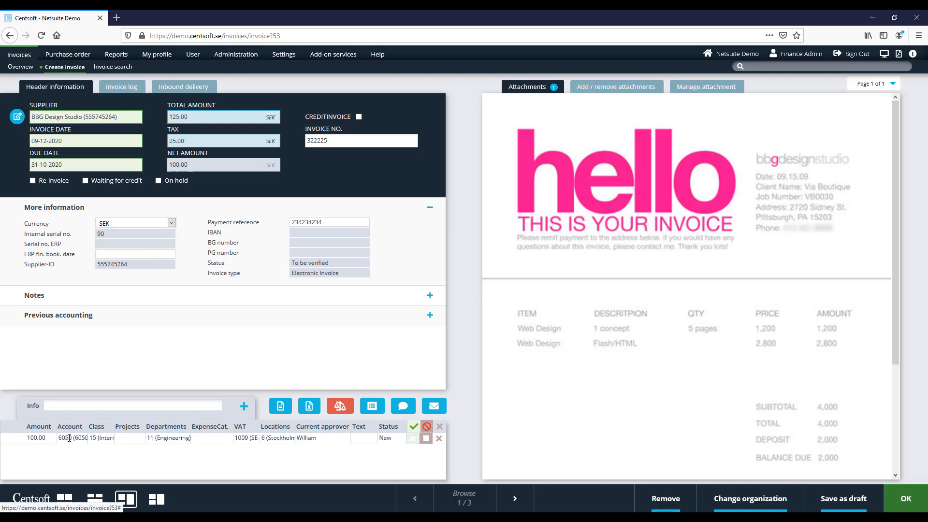
key("Return")
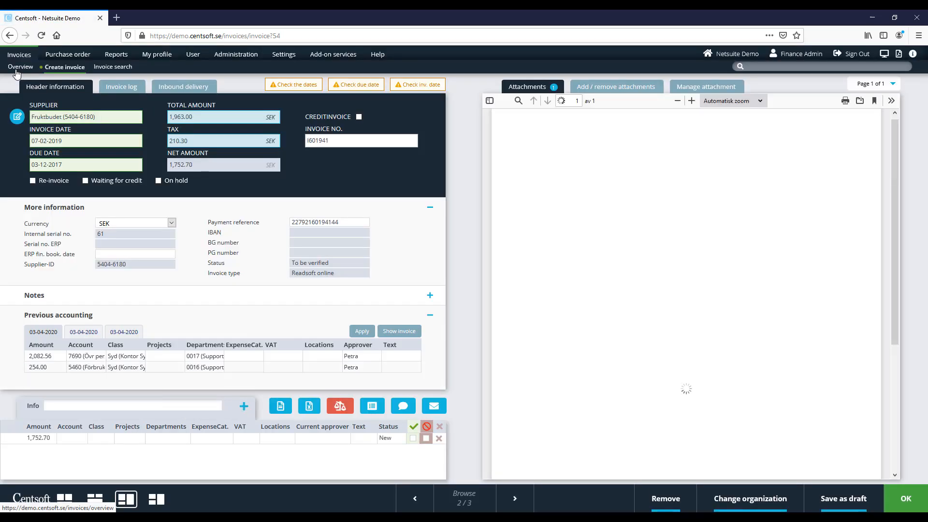
left_click(17, 70)
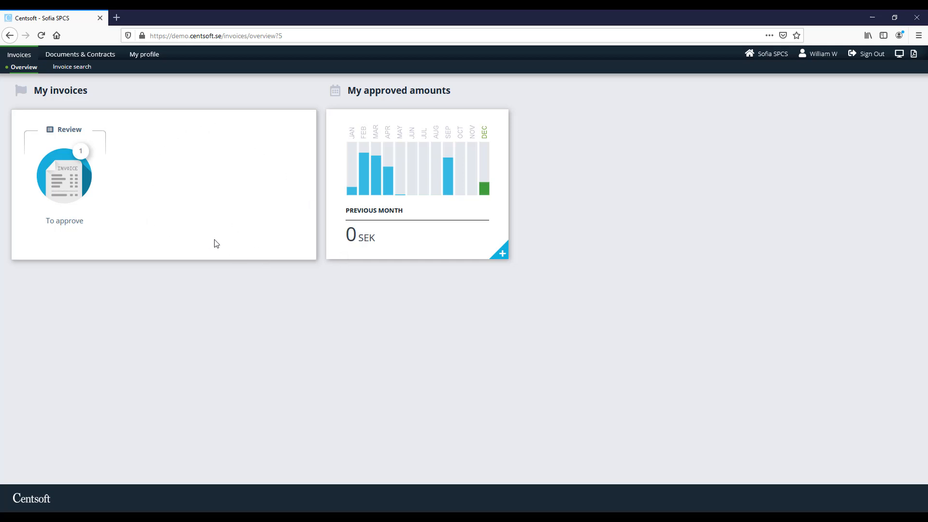
As the approver, open the BBG Design Studio invoice awaiting approval, review its attachment and approve it
left_click(75, 183)
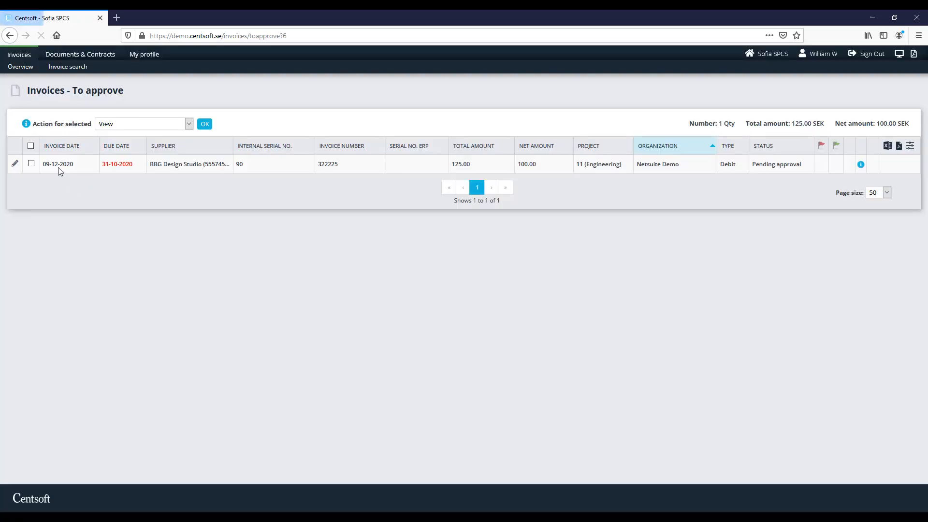
left_click(17, 165)
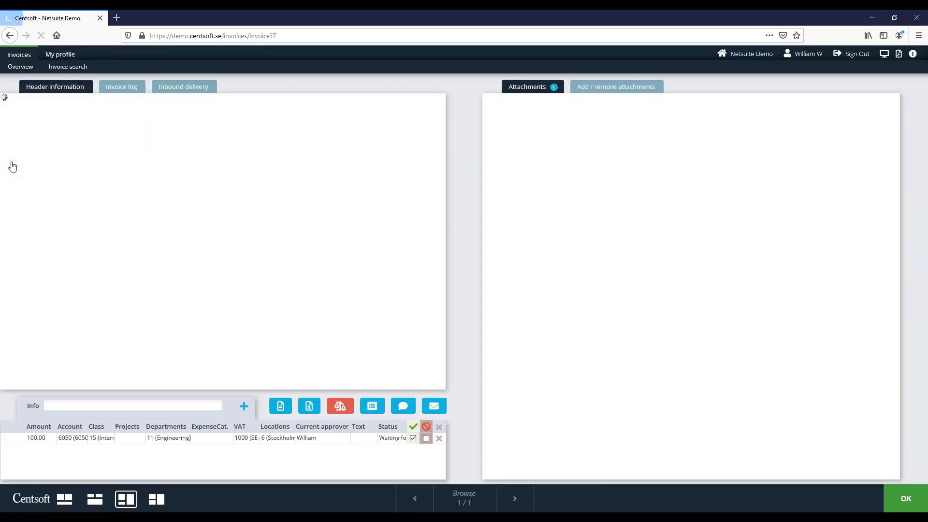
scroll(591, 313, "down", 3)
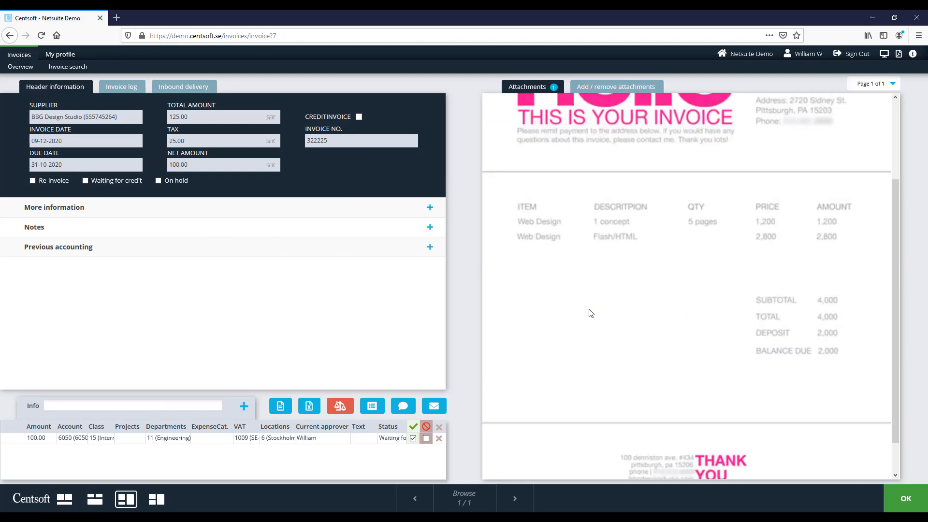
scroll(591, 313, "up", 3)
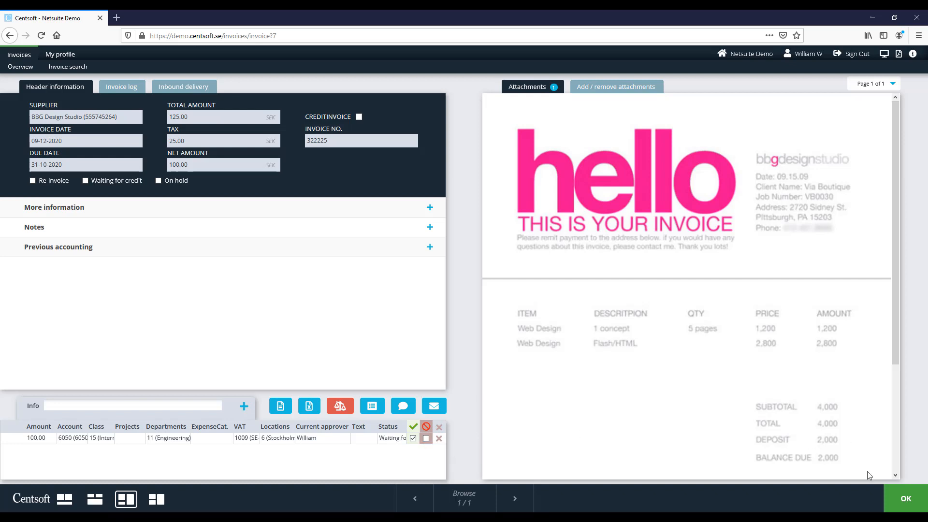
left_click(900, 502)
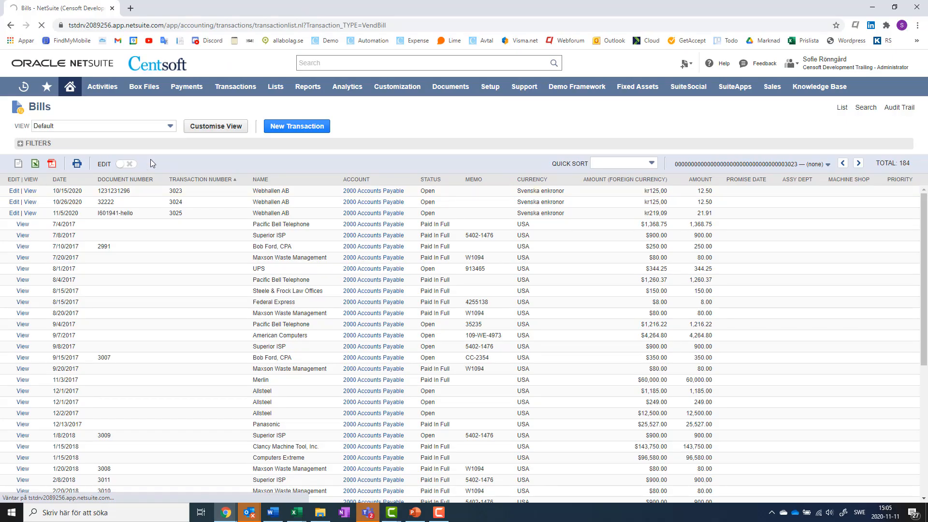
In NetSuite, view the Webhallen AB bill dated 10/15/2020, check its expense line and open its invoice PDF link
left_click(30, 193)
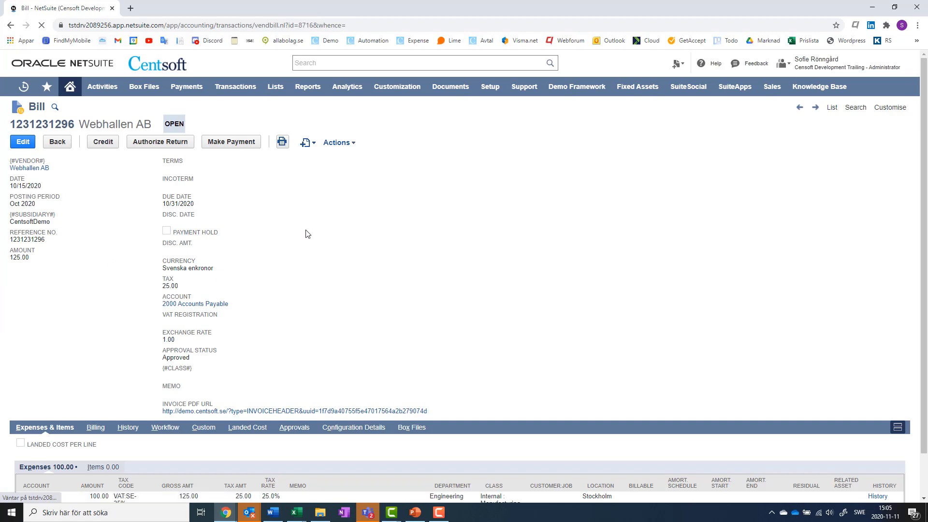
scroll(308, 234, "down", 1)
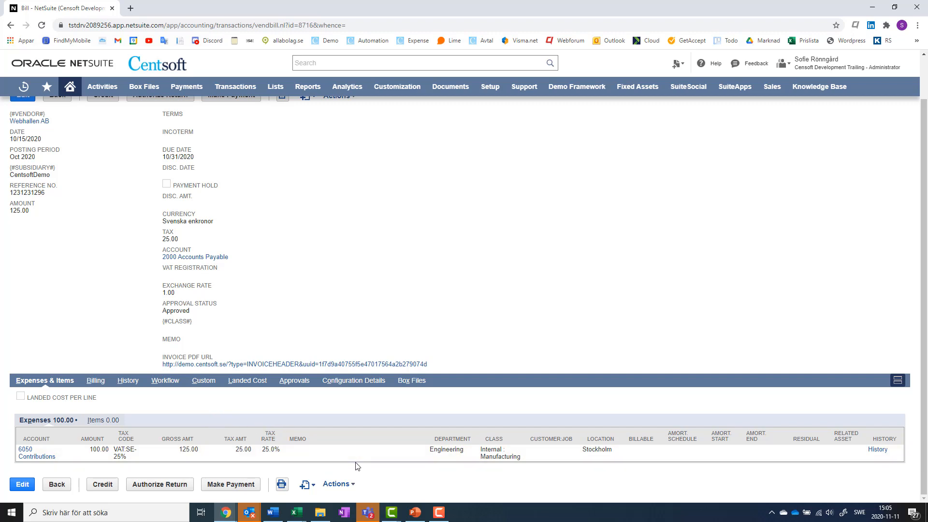
scroll(358, 466, "up", 1)
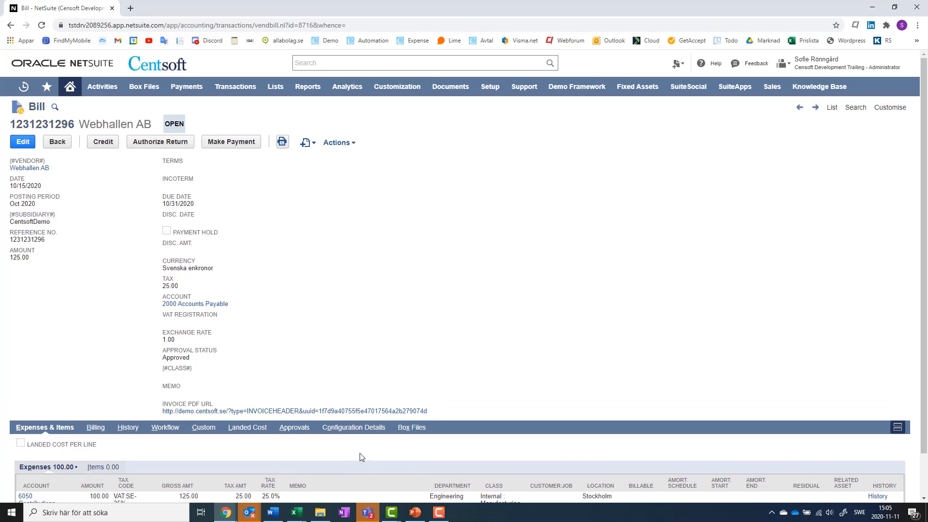
left_click(333, 411)
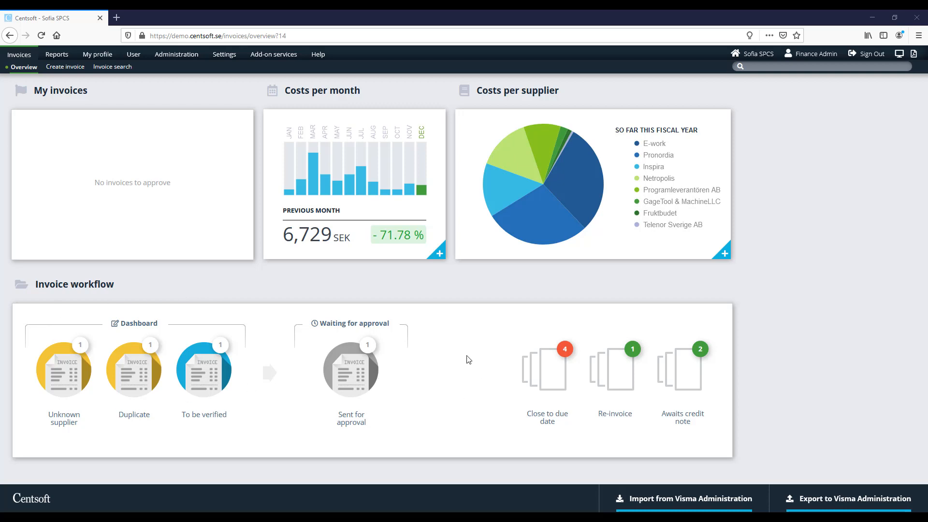
Open the Centsoft invoice search and look over the supplier, invoice number and project criteria
left_click(111, 69)
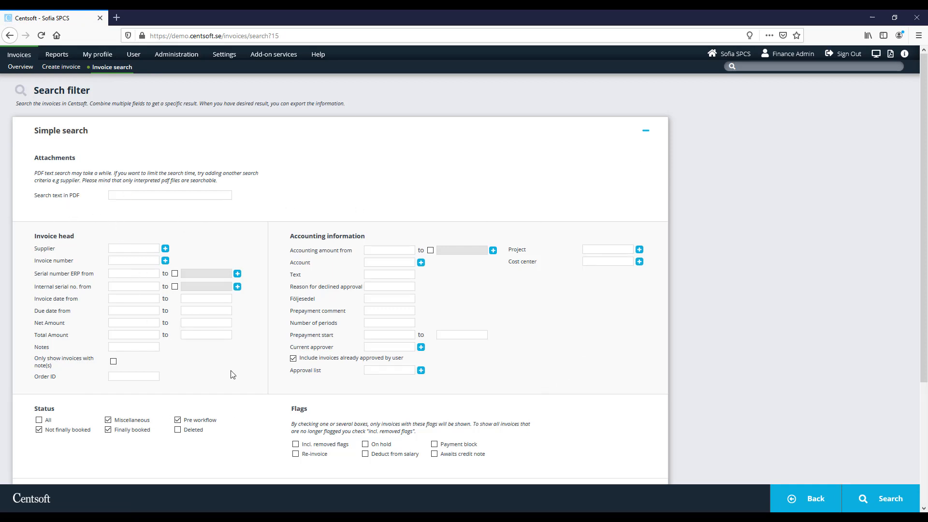
left_click(128, 249)
left_click(119, 260)
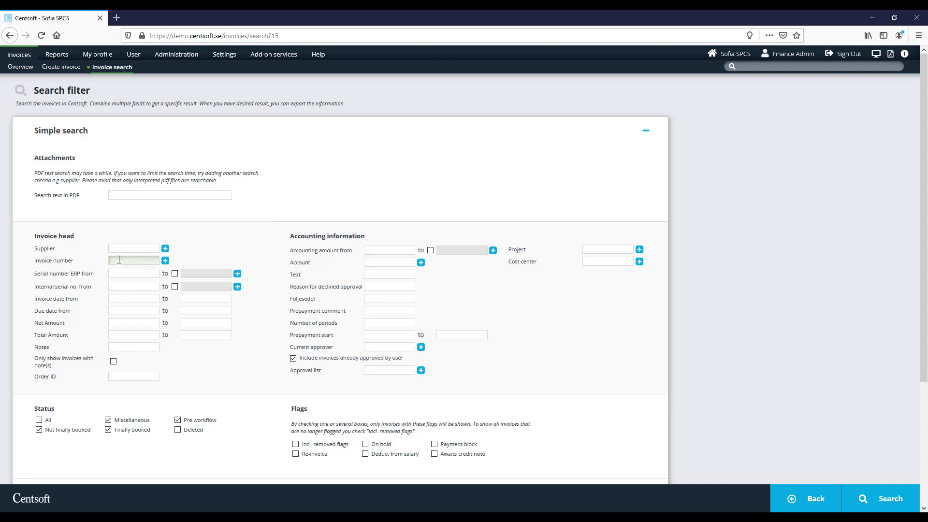
left_click(594, 249)
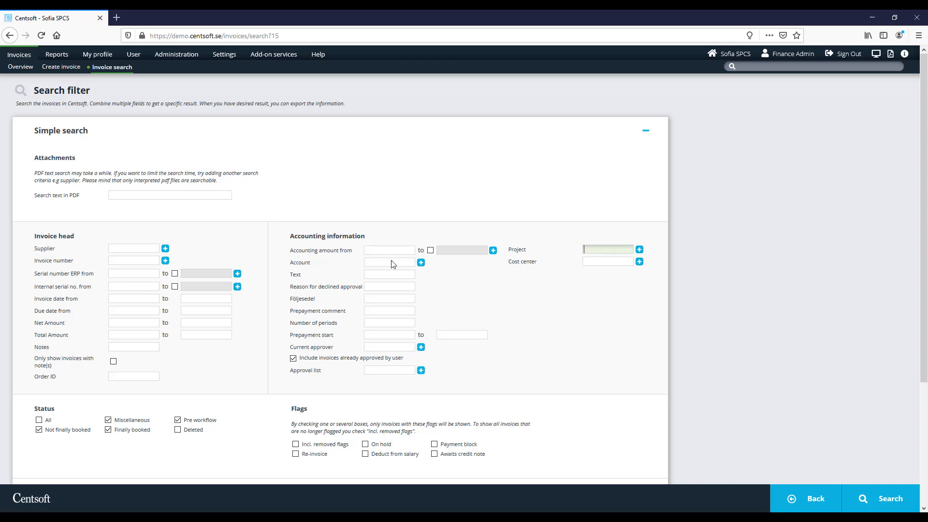
Search invoice PDFs for the text "server" and open the iPeer invoice dated 01-12-2020 to inspect its attachment
left_click(196, 196)
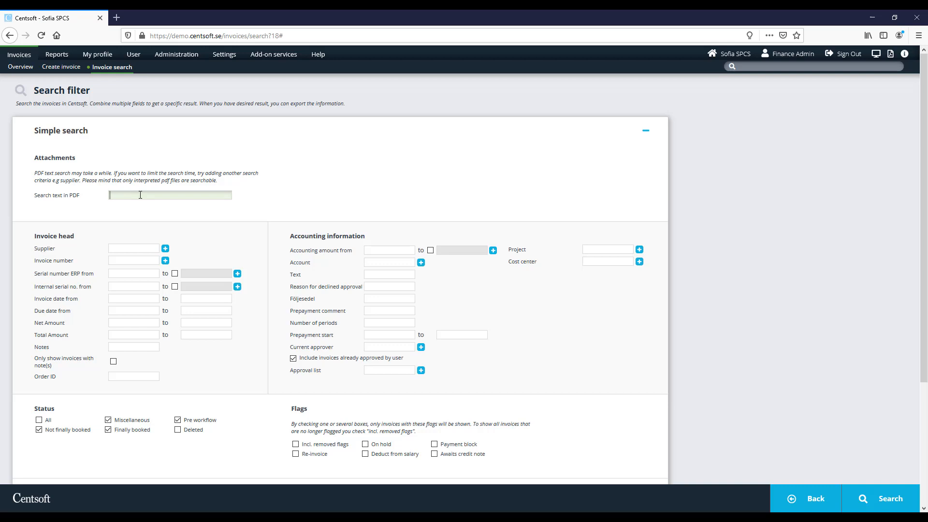
type("server")
key("Return")
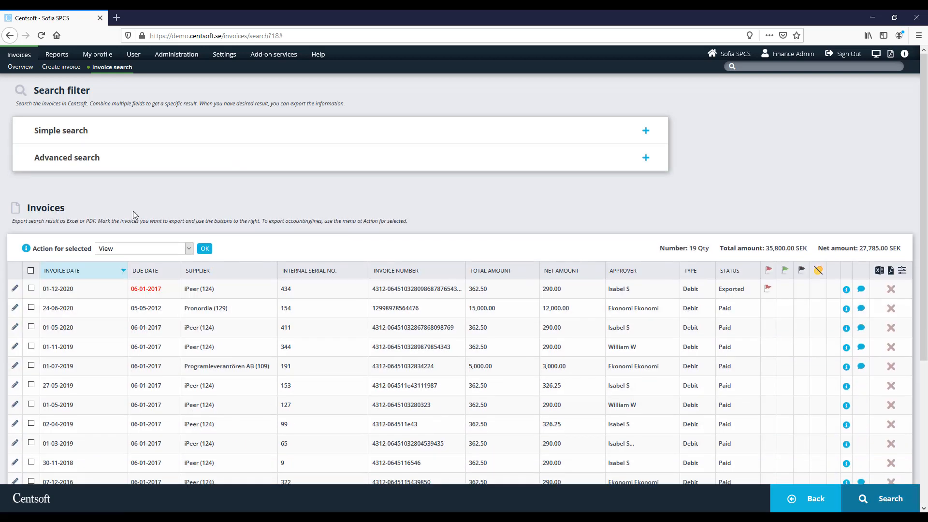
left_click(19, 289)
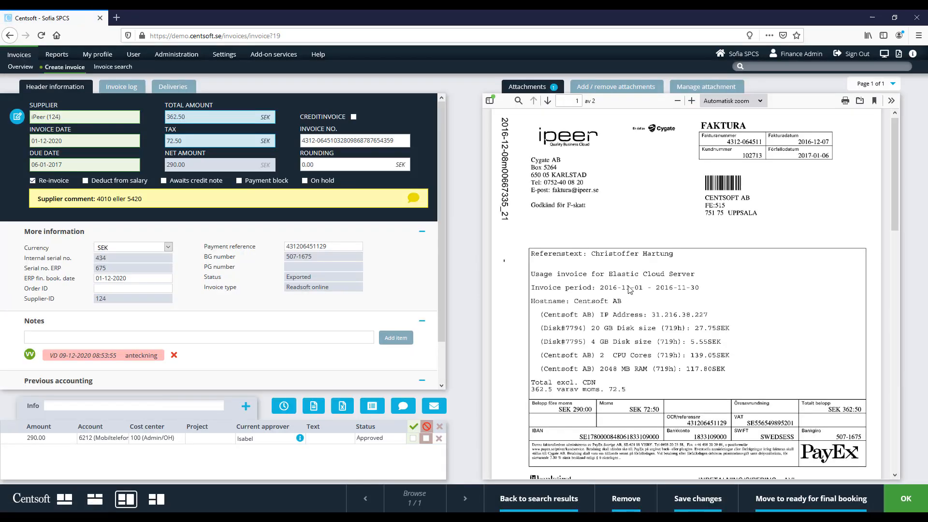
double_click(677, 281)
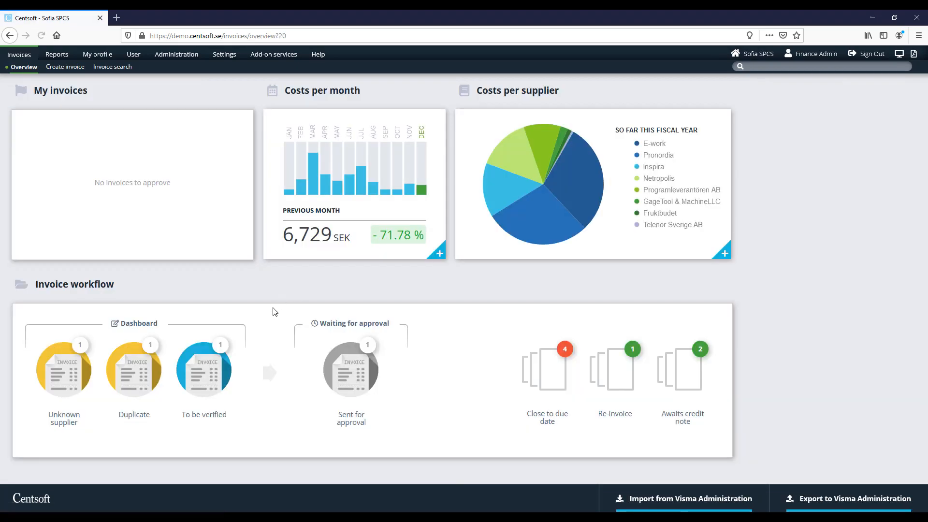